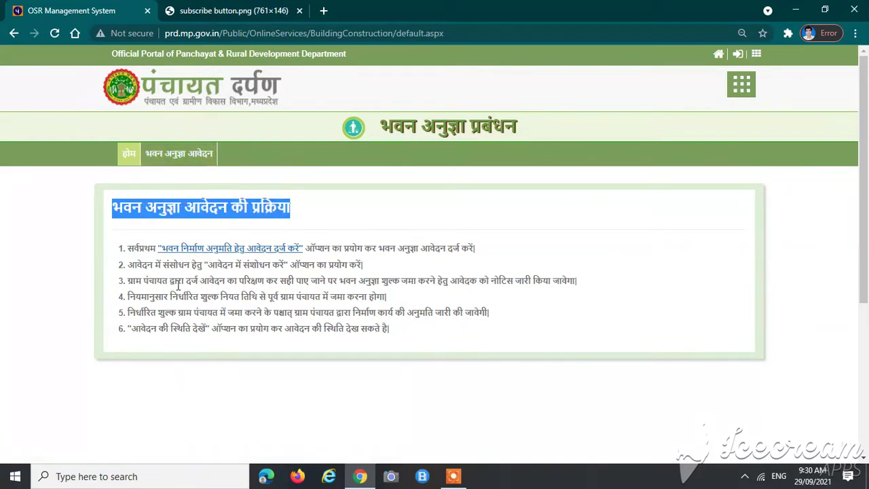
- Read points 3 to 6 of the building permission process and open the building construction permission application form
drag(128, 280, 580, 281)
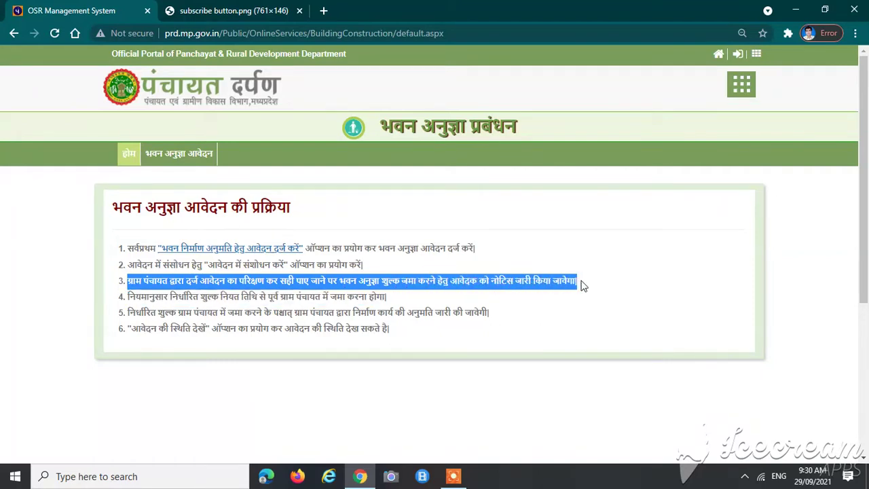
drag(129, 297, 388, 296)
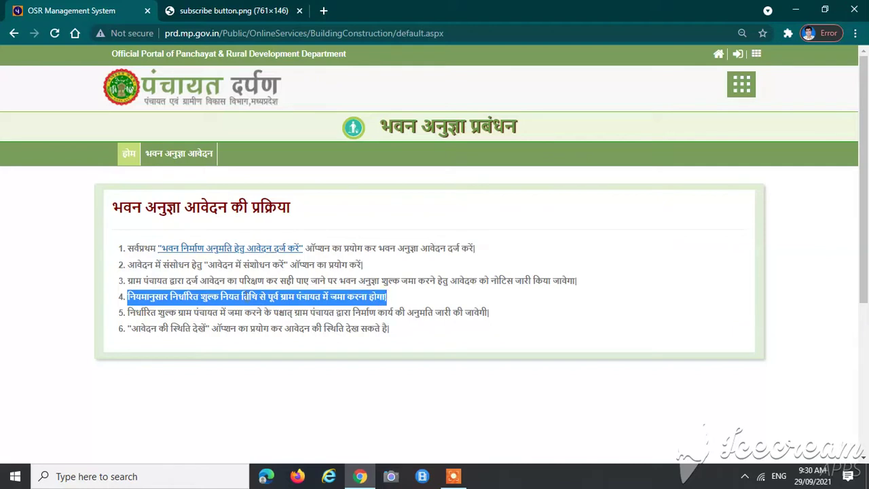
drag(138, 313, 504, 323)
drag(132, 328, 349, 331)
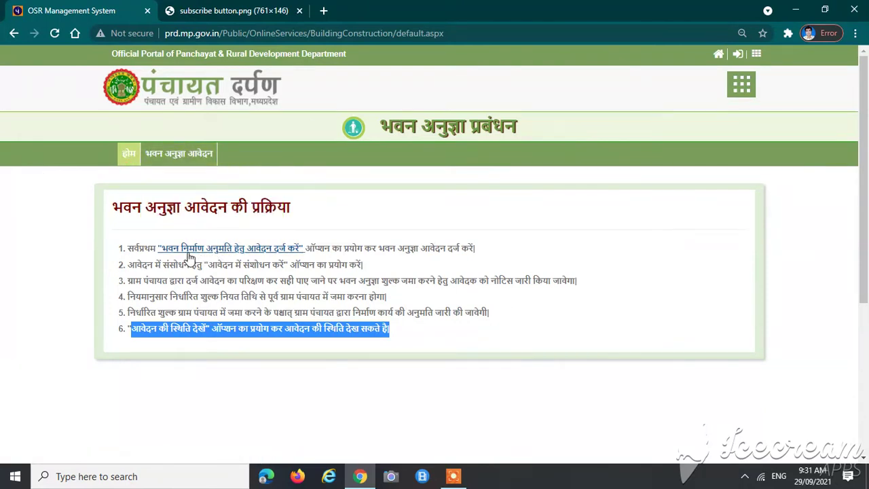
click(226, 250)
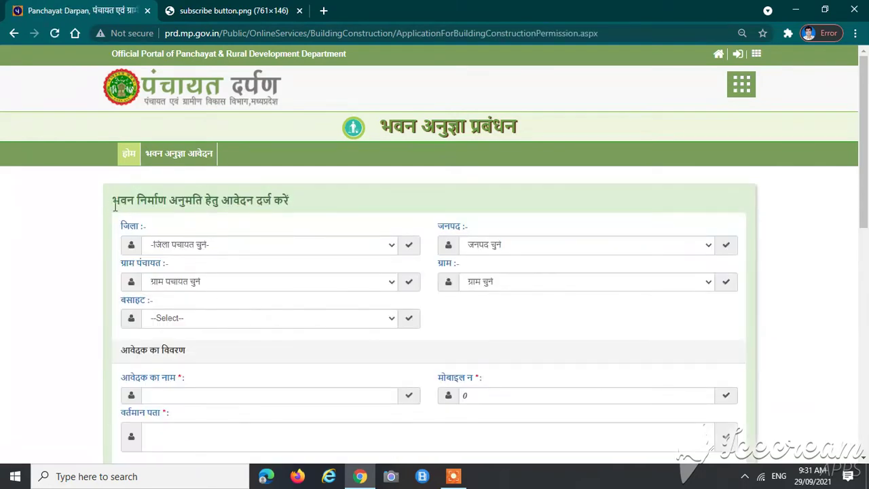
drag(113, 202, 290, 201)
- Set the application's district (जिला) to BALAGHAT and its janpad (जनपद) to KATANGI
scroll(234, 214, down, 1)
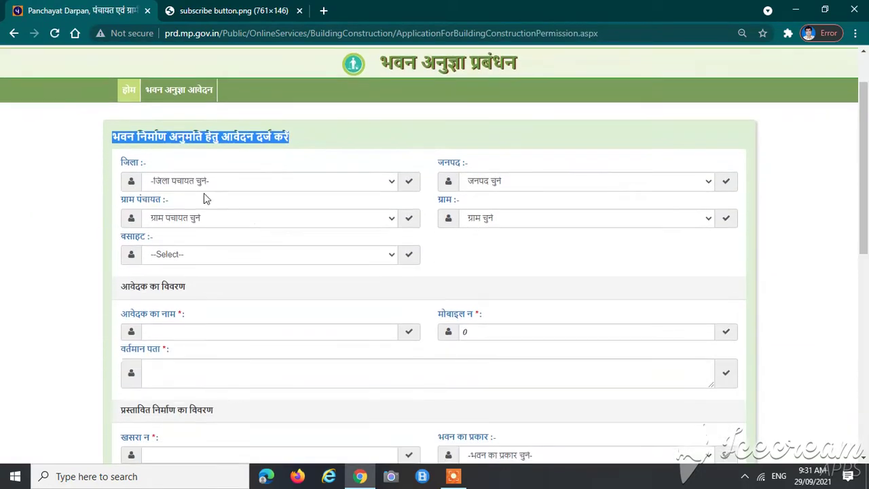
click(216, 187)
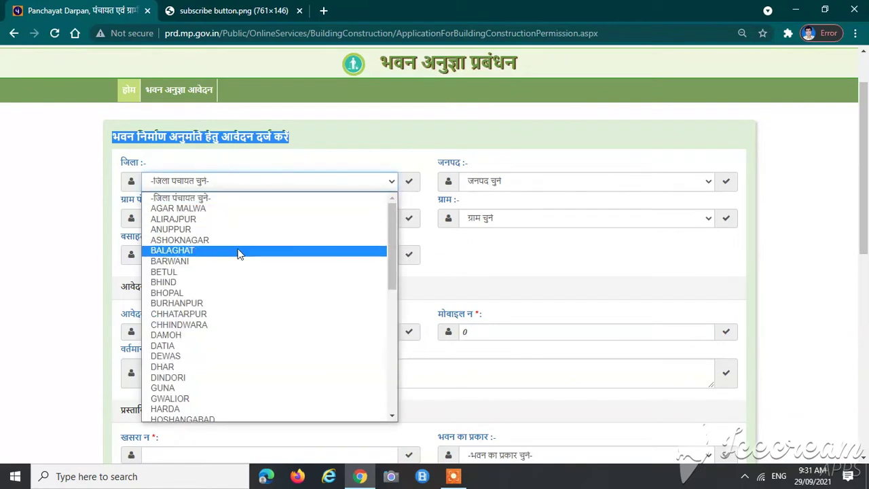
click(238, 251)
click(482, 184)
click(490, 220)
- Choose ANJANBIHARI as the gram panchayat, ANJAN BIHARI as the village and ANJANBIHARI as the habitation (बसाहट)
click(184, 218)
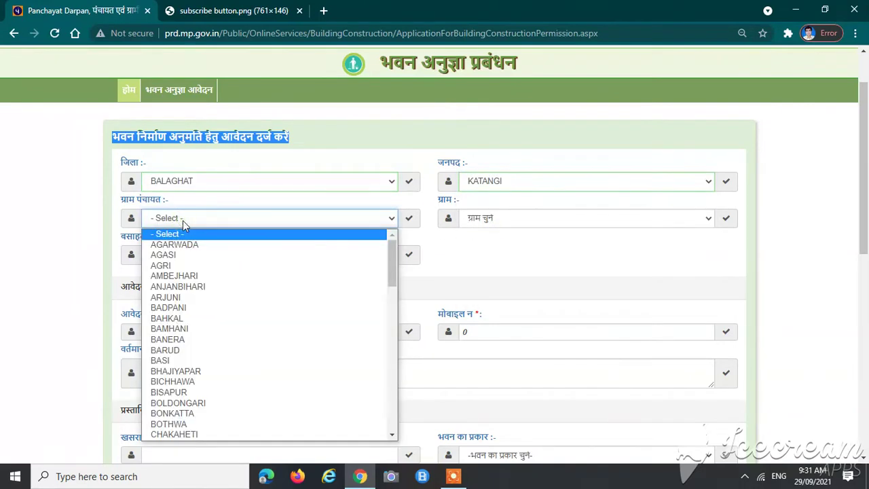
click(217, 282)
click(477, 226)
click(483, 244)
click(251, 258)
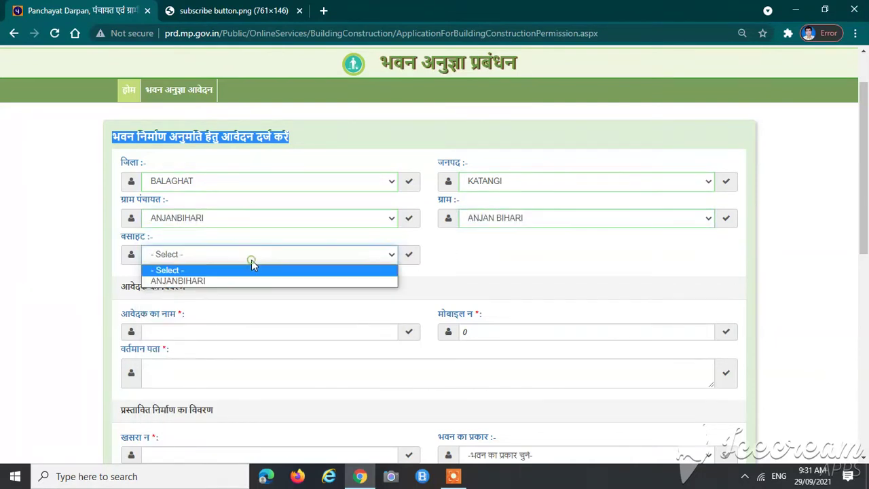
click(234, 281)
- Set the building type (भवन का प्रकार) to Residential House in the proposed construction details
scroll(224, 286, down, 1)
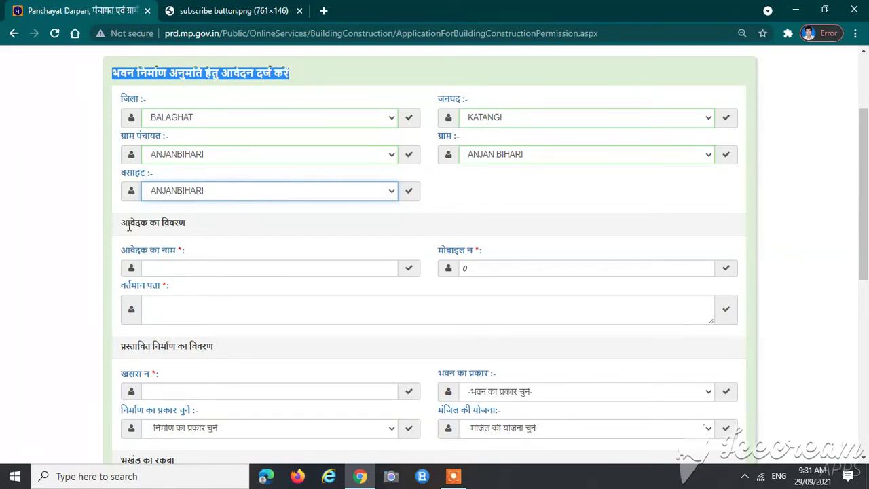
scroll(180, 254, down, 1)
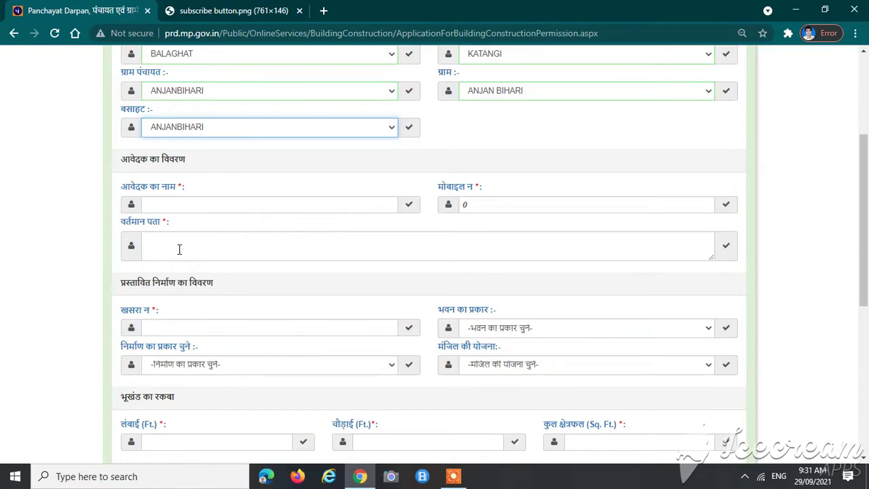
scroll(180, 249, down, 2)
drag(121, 165, 217, 163)
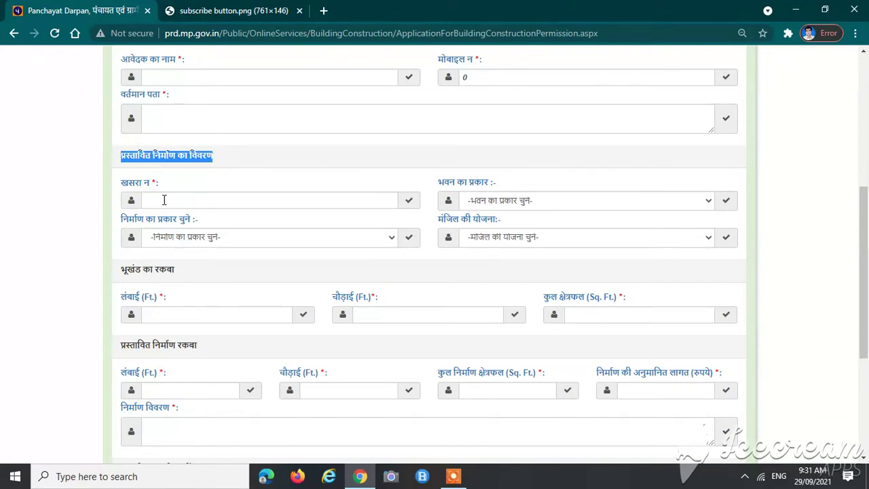
click(482, 203)
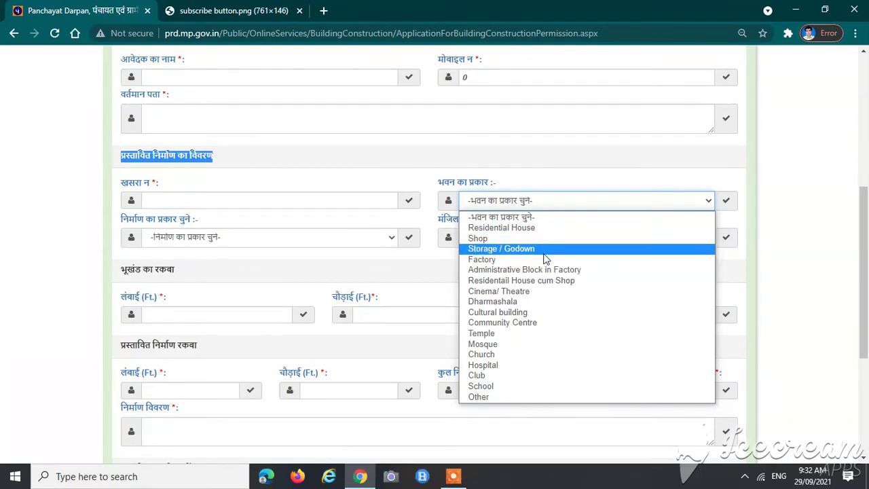
click(513, 232)
click(495, 202)
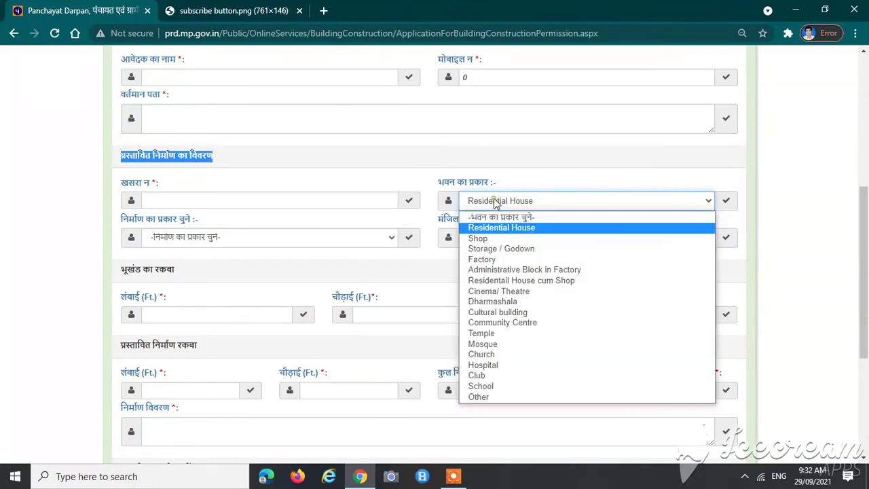
click(506, 227)
click(508, 234)
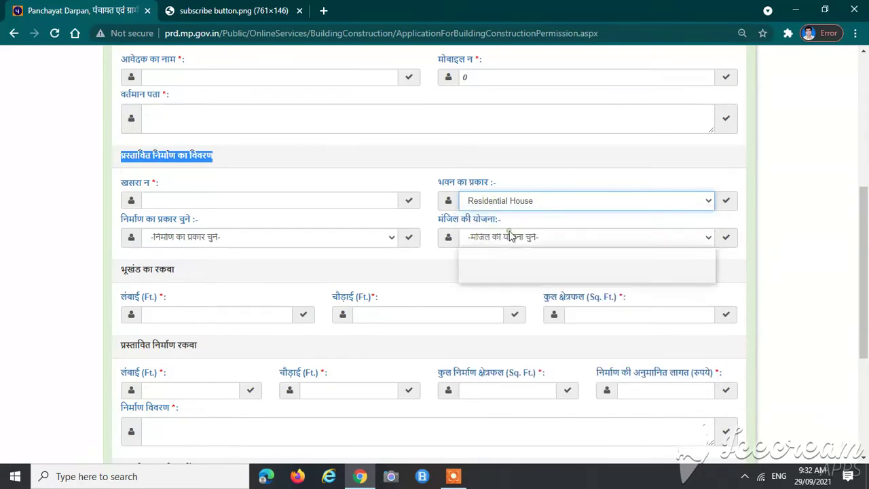
click(402, 171)
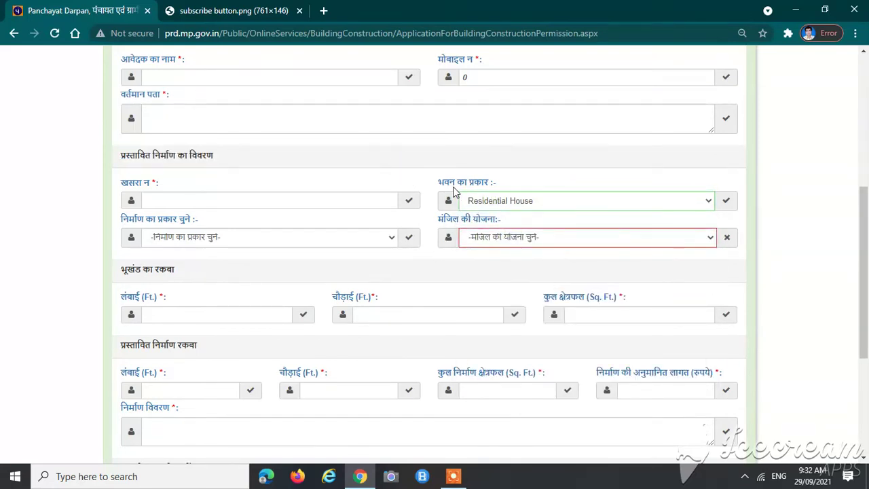
- Set the construction type to नवीन निर्माण/ New Construction and the storey plan to बहुत मंजिल/ Multy Story
click(182, 243)
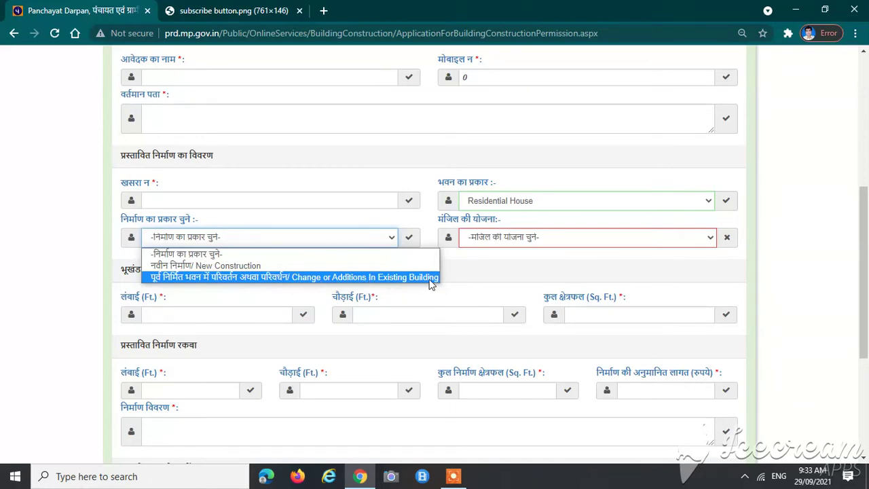
click(356, 265)
click(484, 240)
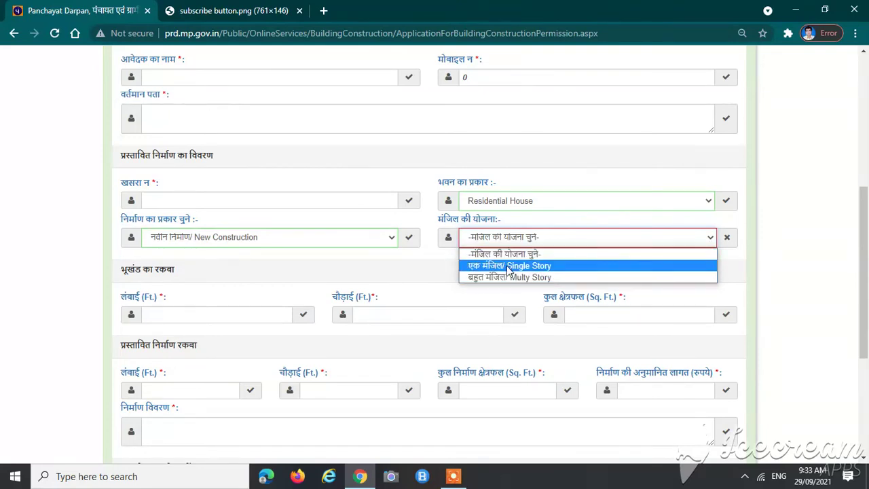
click(509, 277)
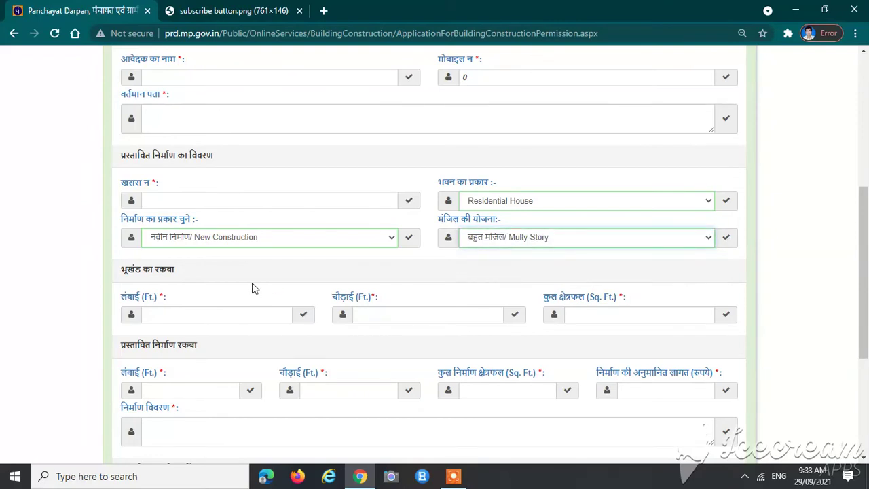
- Examine the form's plot area, proposed construction area and document upload sections, including the khasra / land ownership document requirement
scroll(252, 282, down, 1)
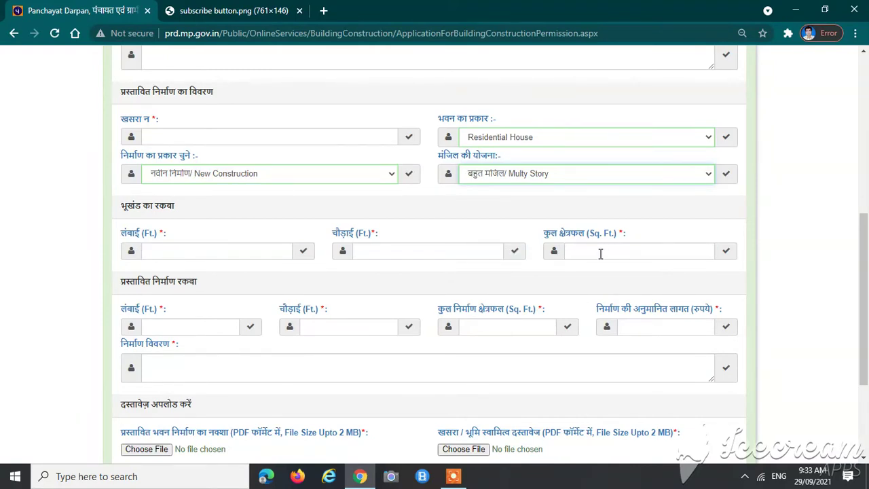
scroll(223, 284, down, 1)
drag(118, 218, 193, 229)
scroll(183, 232, down, 1)
click(197, 156)
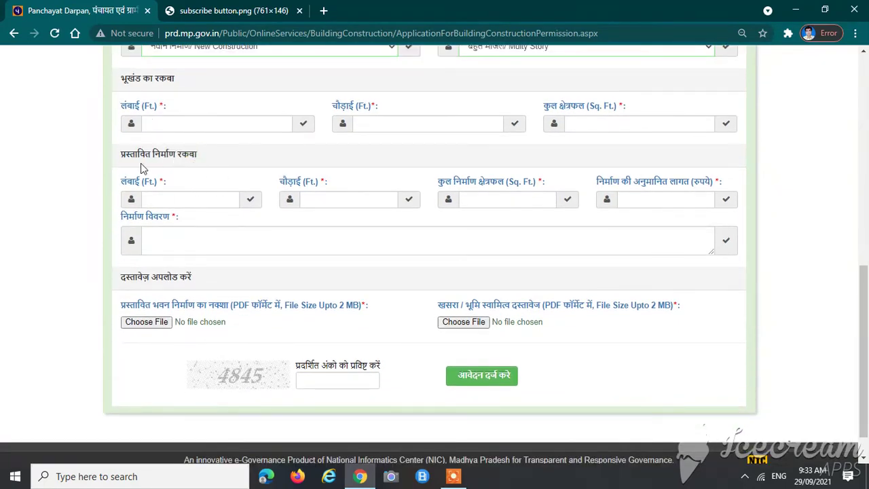
drag(118, 158, 196, 158)
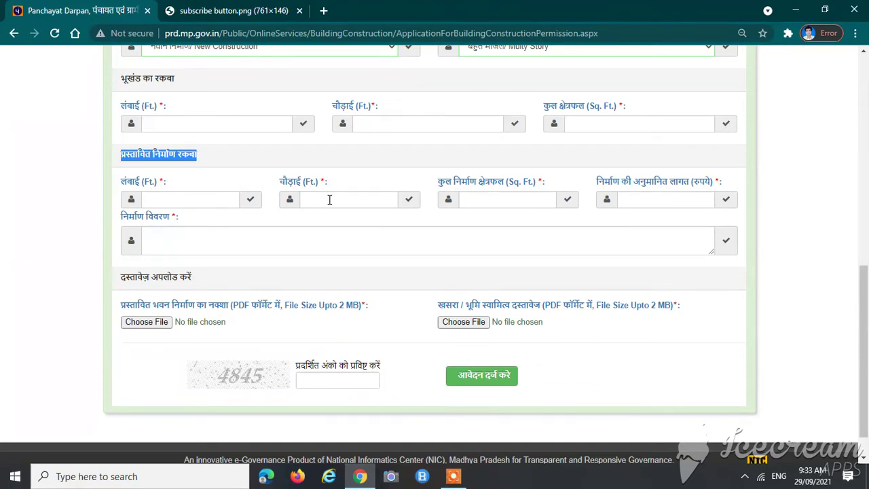
click(171, 171)
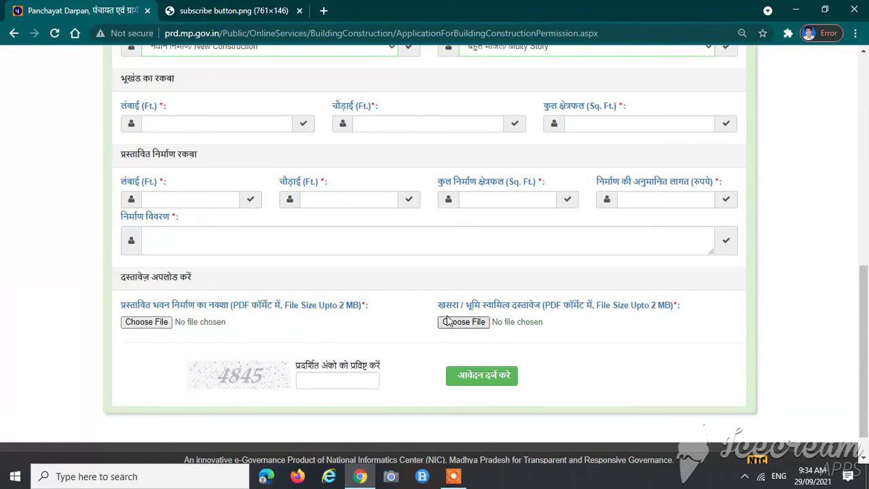
drag(439, 306, 536, 306)
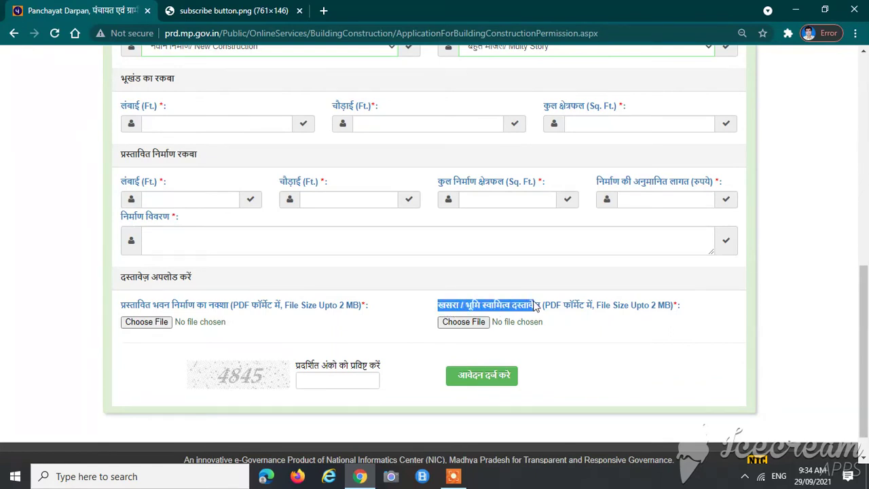
click(547, 323)
click(547, 322)
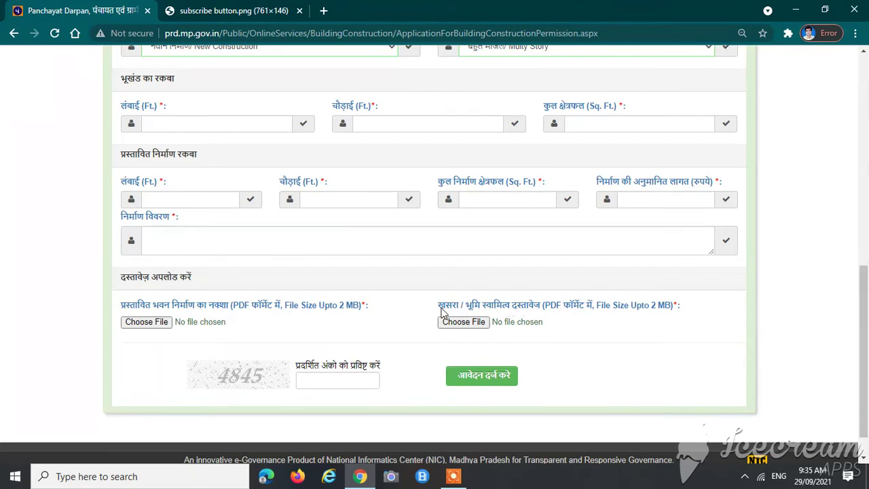
drag(439, 311, 543, 309)
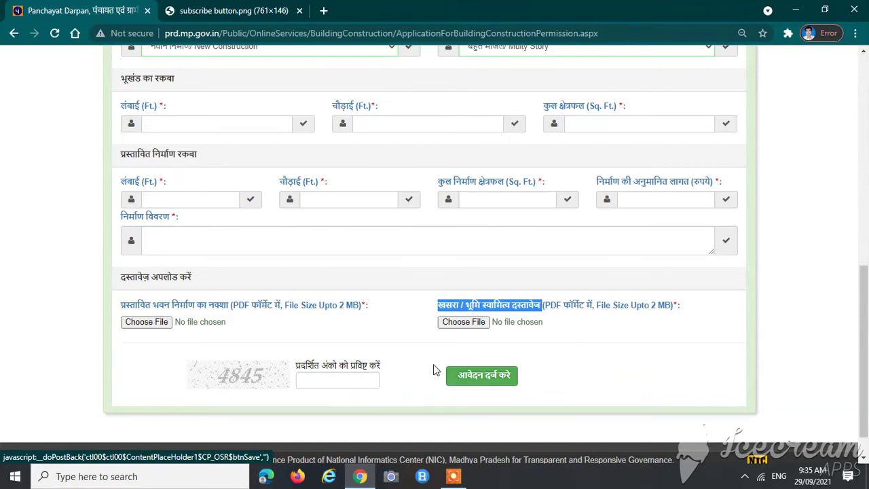
- Open the application correction page (आवेदन में संशोधन करें) and look at its application number field
scroll(424, 380, up, 1)
scroll(419, 378, up, 7)
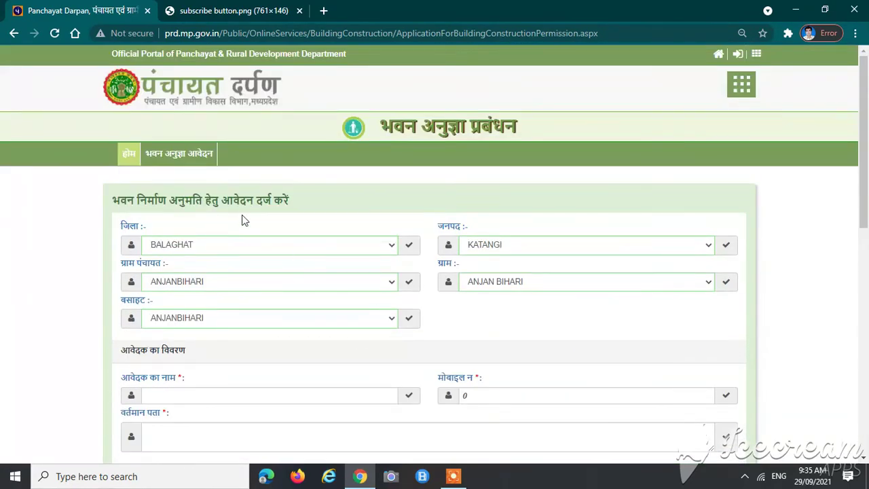
mouse_move(157, 157)
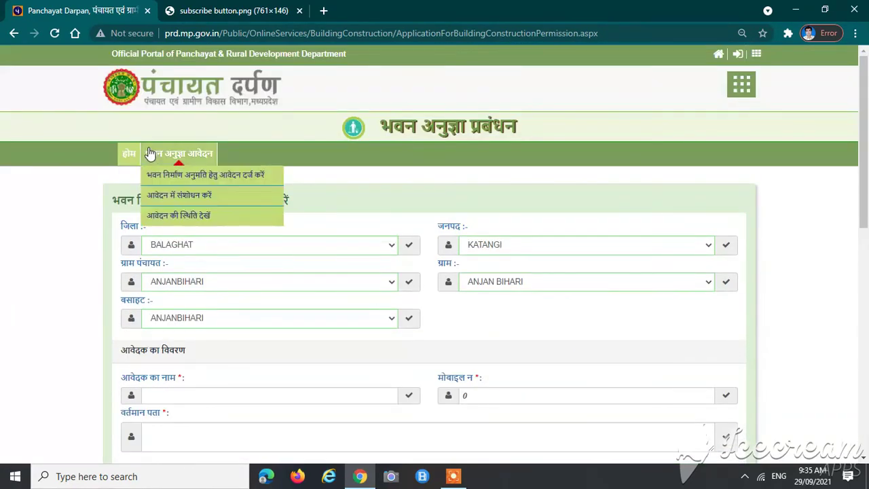
click(177, 201)
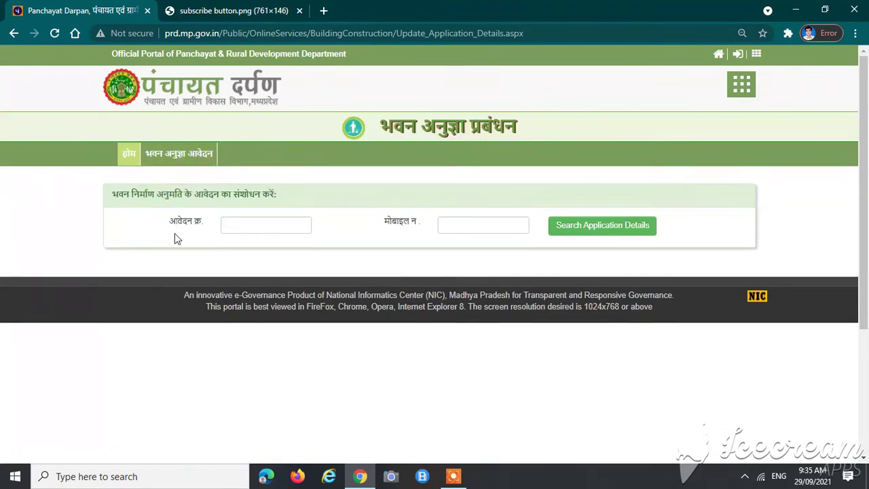
drag(170, 225, 212, 224)
- Go to the Panchayat Darpan portal's homepage and briefly view the open subscribe button.png image before returning
click(720, 61)
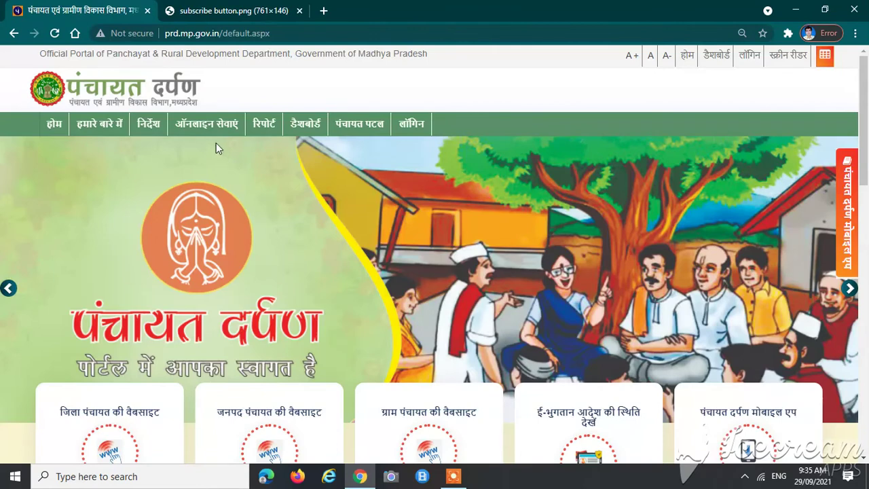
mouse_move(209, 128)
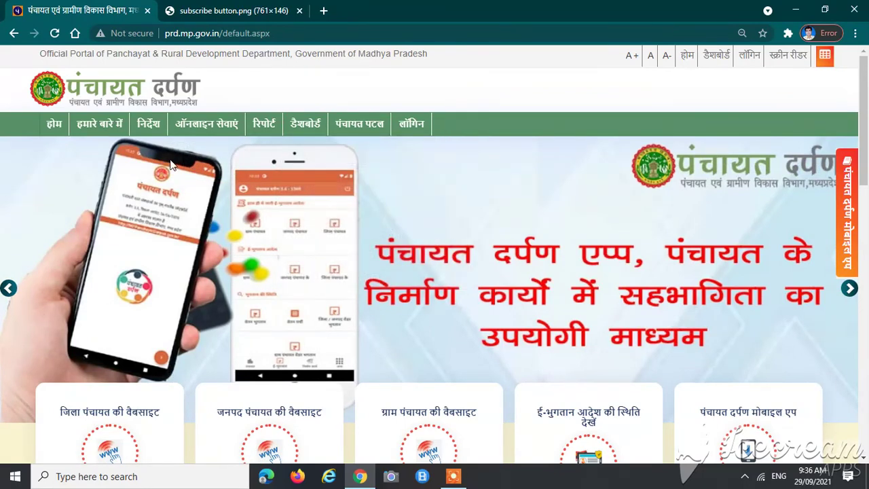
click(223, 13)
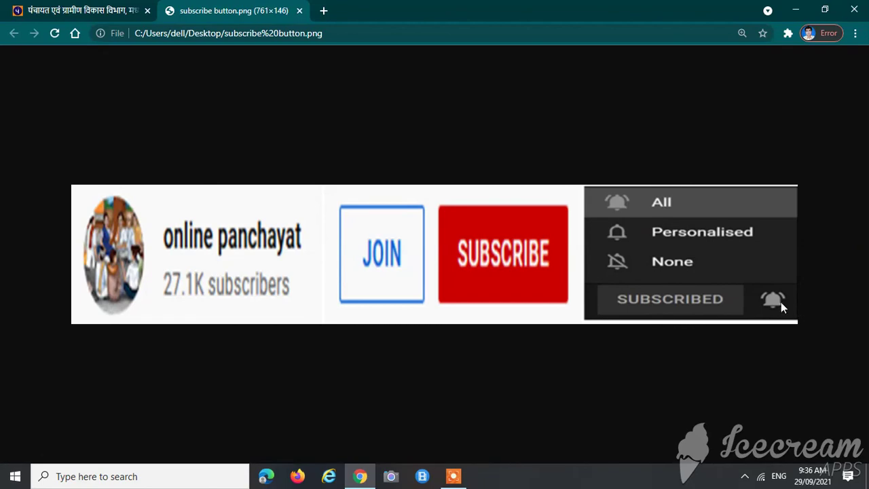
click(115, 9)
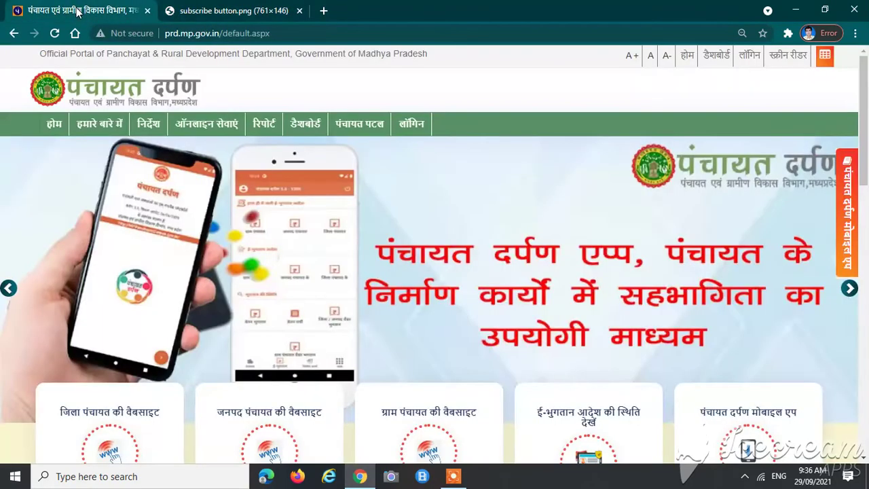